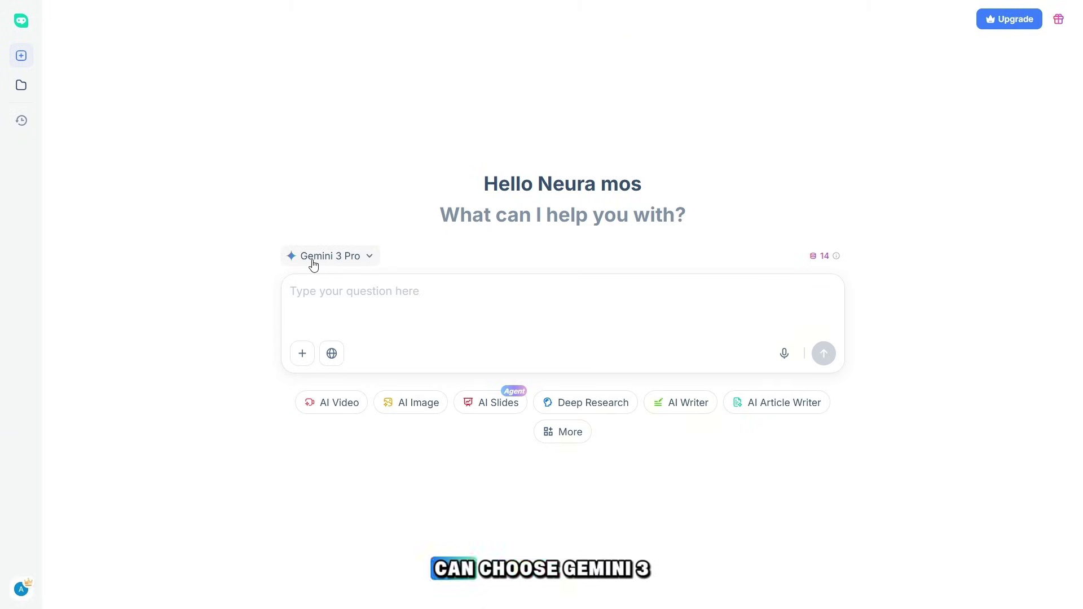
# Send Gemini 3 Pro the woman's photo with a request for video scene prompts.
pyautogui.click(367, 258)
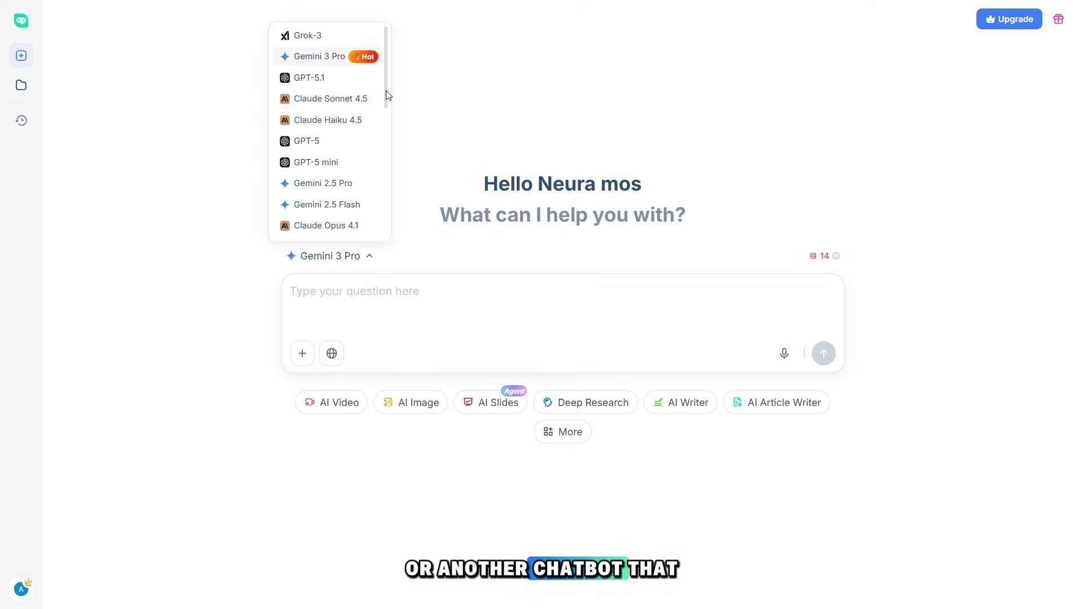
pyautogui.moveTo(386, 90)
pyautogui.mouseDown()
pyautogui.moveTo(377, 148)
pyautogui.moveTo(387, 227)
pyautogui.moveTo(381, 79)
pyautogui.mouseUp()
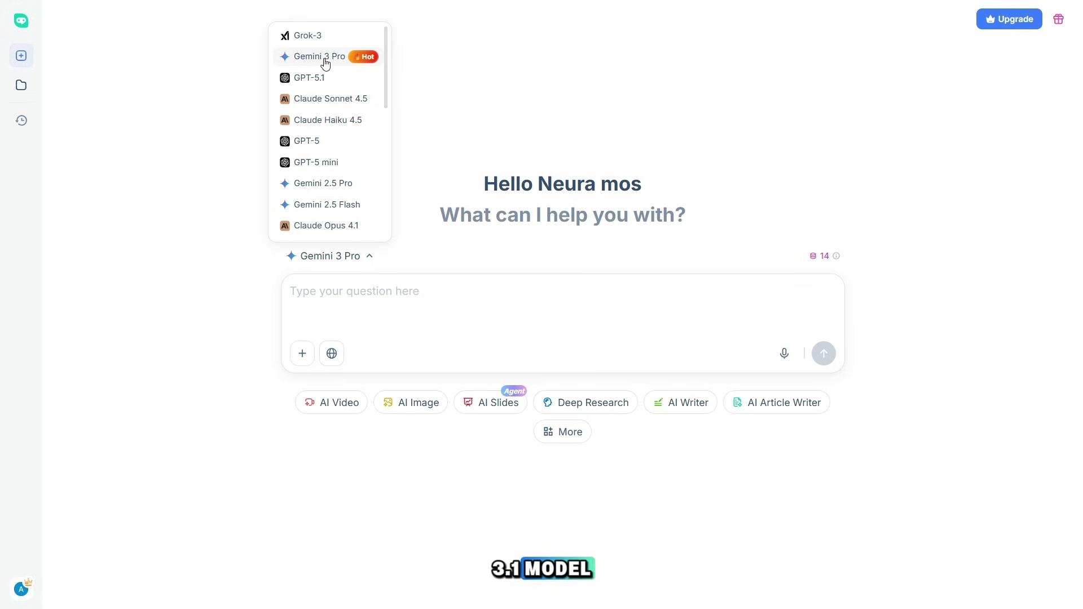
pyautogui.moveTo(646, 324); pyautogui.dragTo(296, 291)
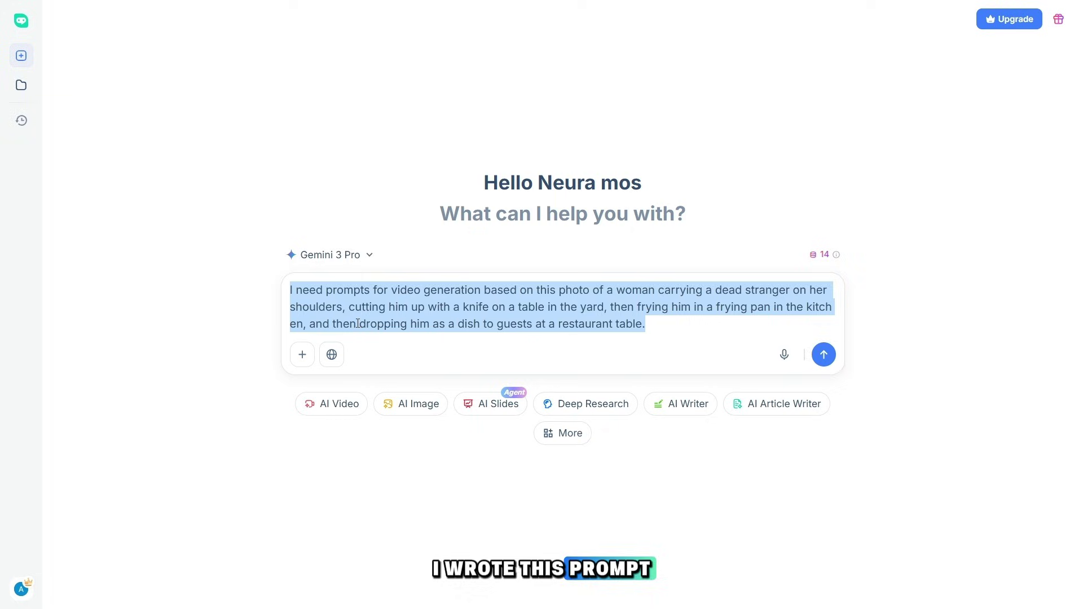
pyautogui.hotkey('ctrl', 'v')
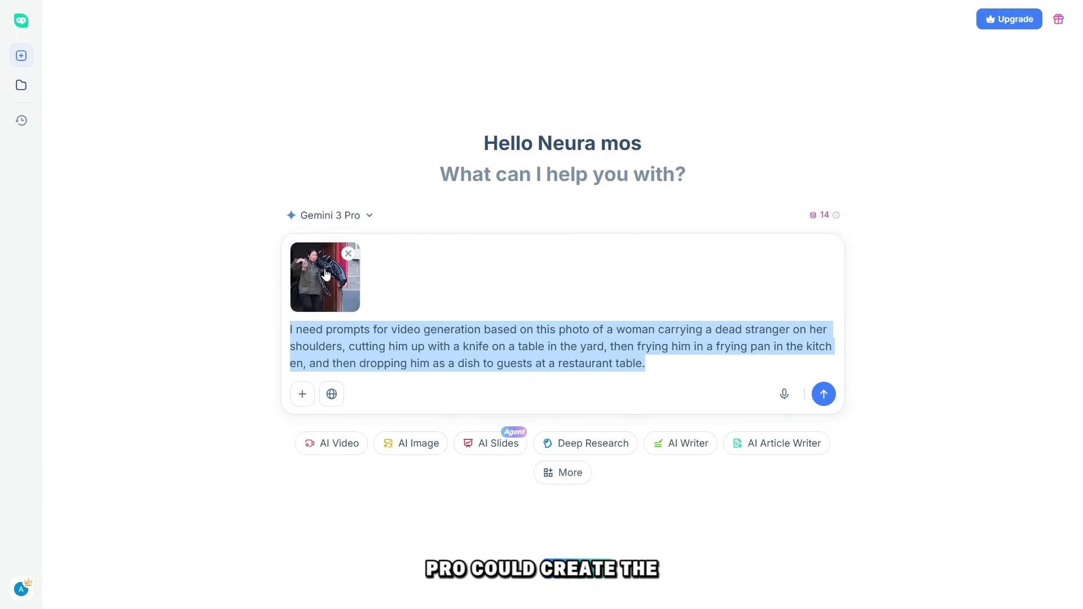
pyautogui.click(828, 406)
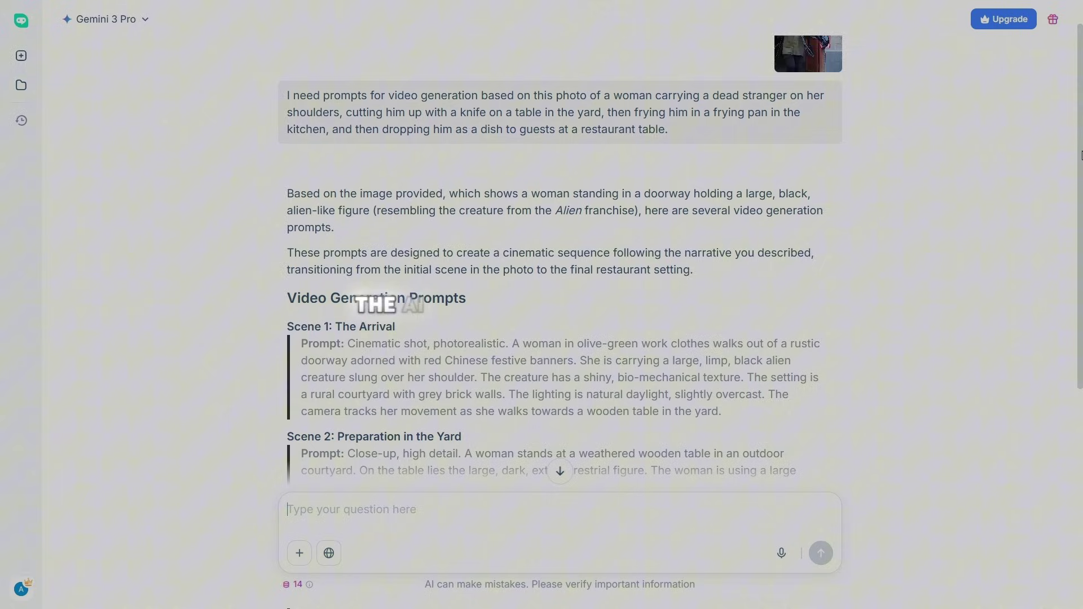
# Read through the five returned scene prompts and copy the Scene 1 prompt text.
pyautogui.moveTo(1081, 155); pyautogui.dragTo(1080, 232)
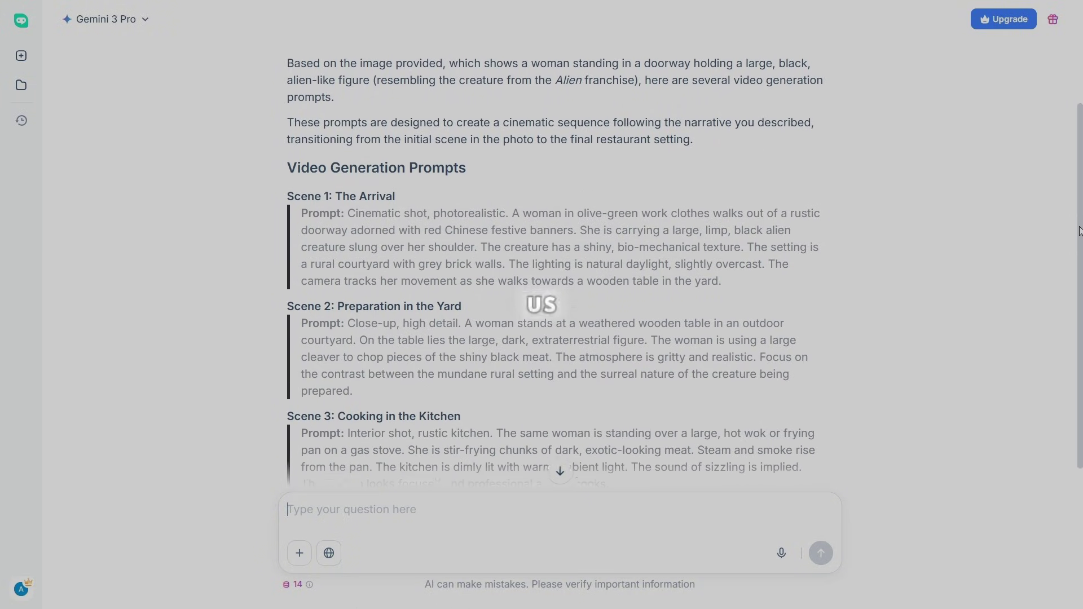
pyautogui.scroll(-1, 1078, 233)
pyautogui.scroll(-1, 1075, 235)
pyautogui.scroll(-1, 1072, 236)
pyautogui.scroll(-1, 1070, 238)
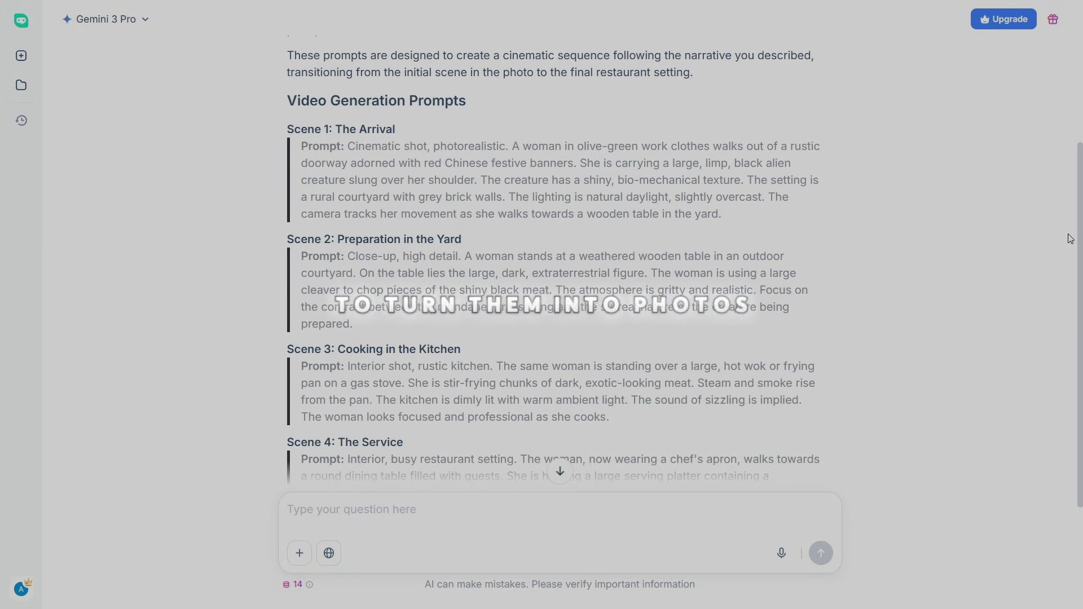
pyautogui.scroll(-2, 1055, 254)
pyautogui.scroll(-3, 1032, 273)
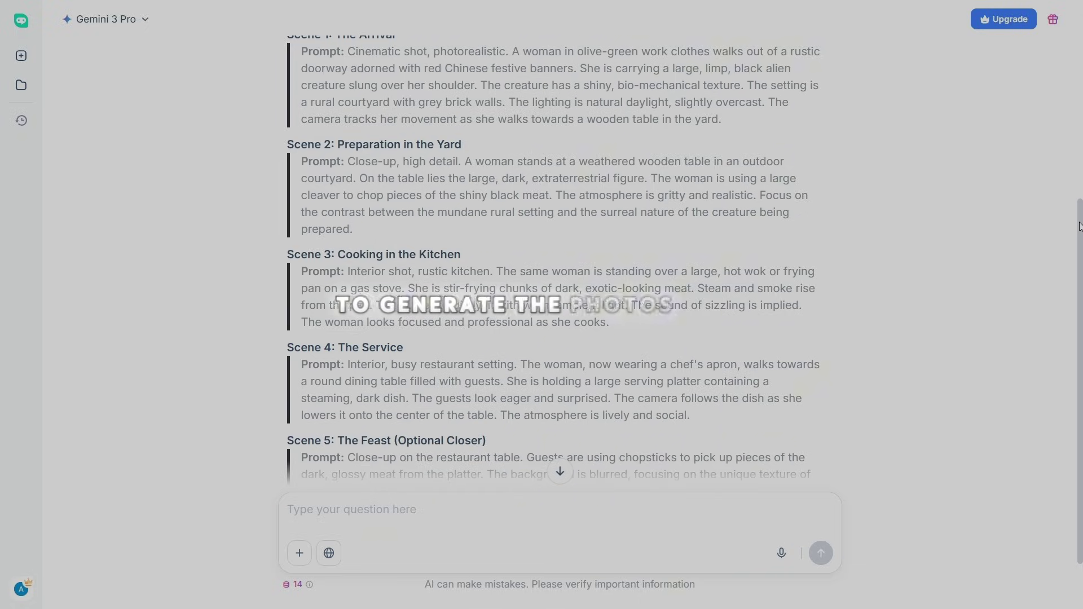
pyautogui.scroll(-2, 1077, 236)
pyautogui.scroll(-1, 1072, 265)
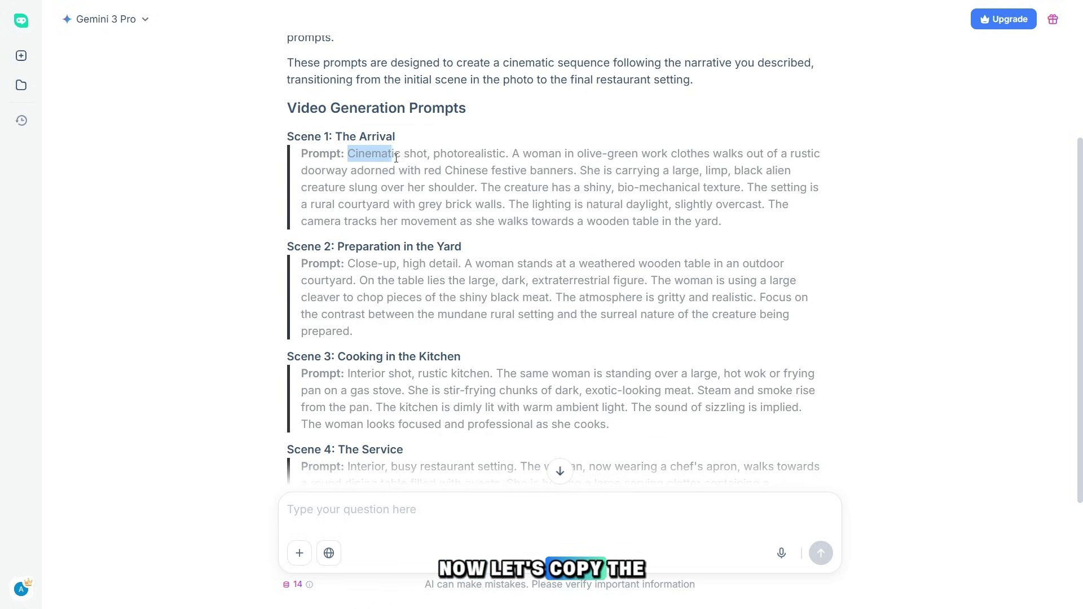
pyautogui.moveTo(396, 158); pyautogui.dragTo(658, 220)
pyautogui.hotkey('ctrl', 'c')
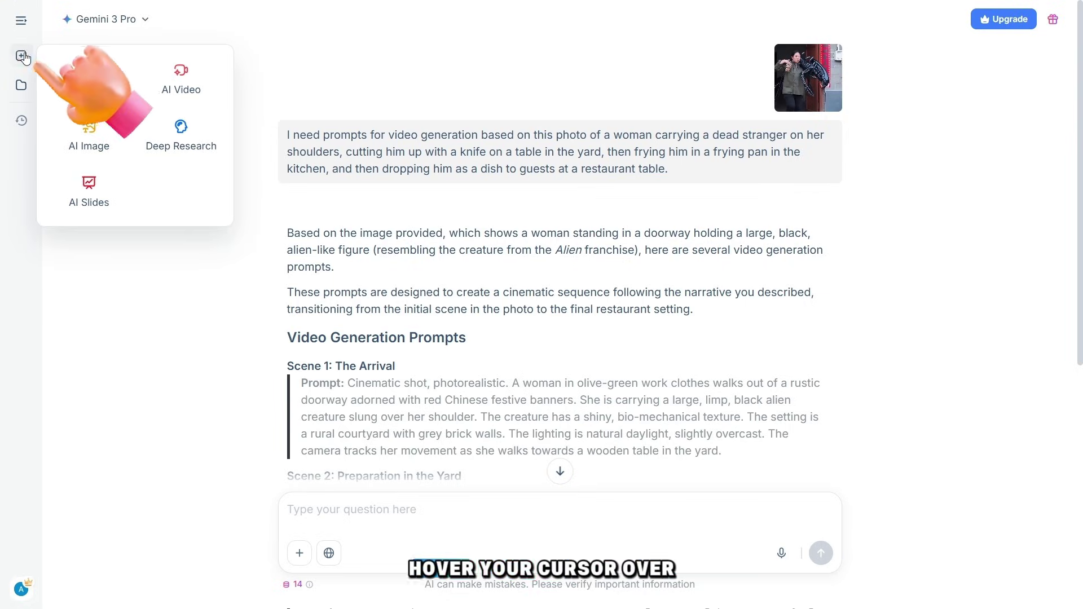
pyautogui.moveTo(22, 56)
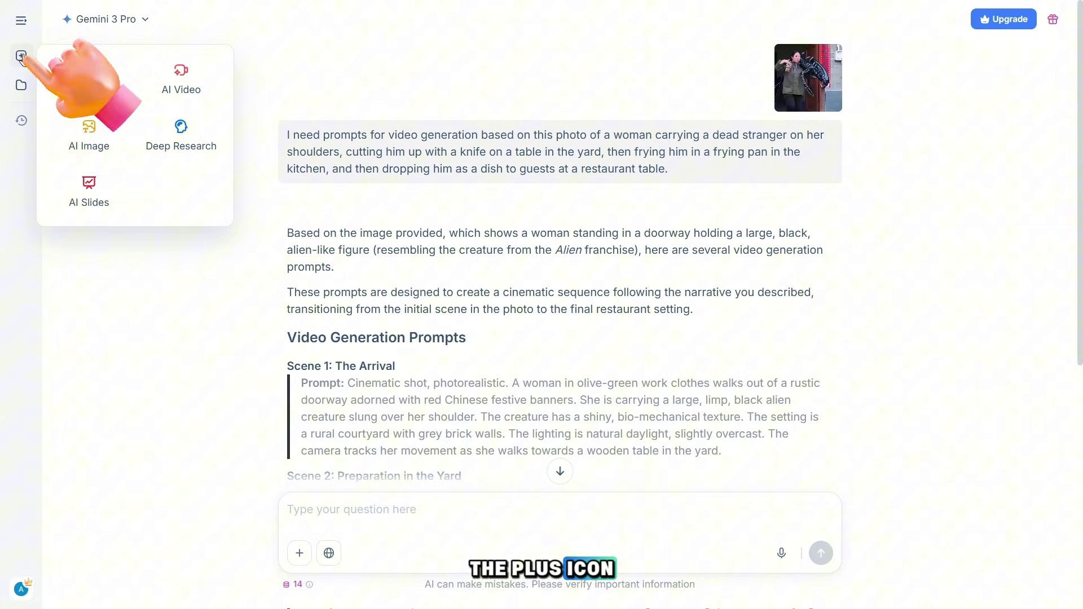
# Paste the Scene 1 prompt as an AI Image request using Nano Banana Pro.
pyautogui.click(91, 147)
pyautogui.hotkey('ctrl', 'v')
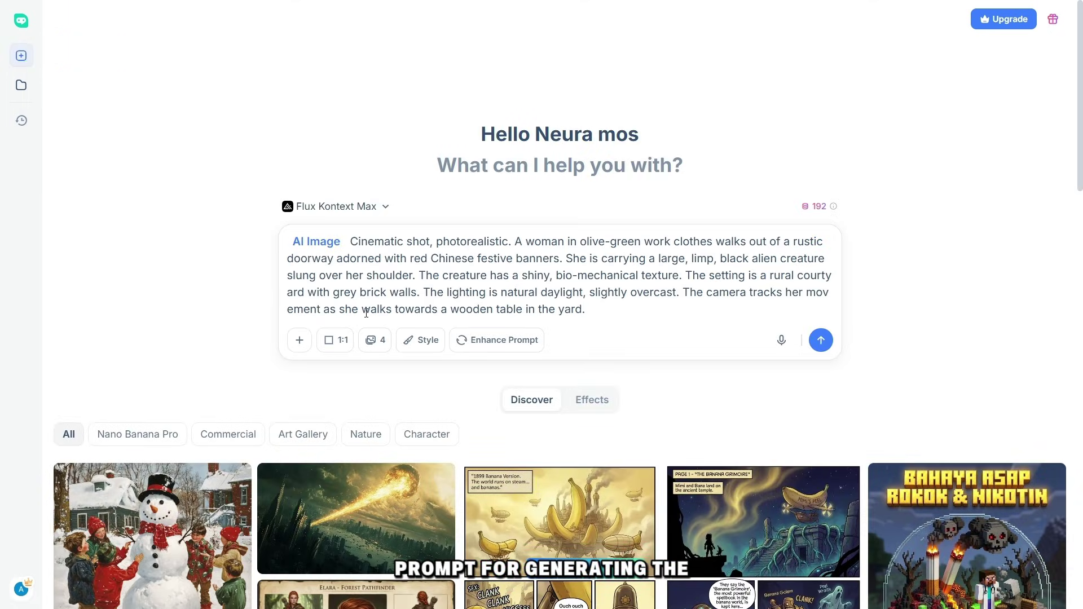
pyautogui.click(387, 209)
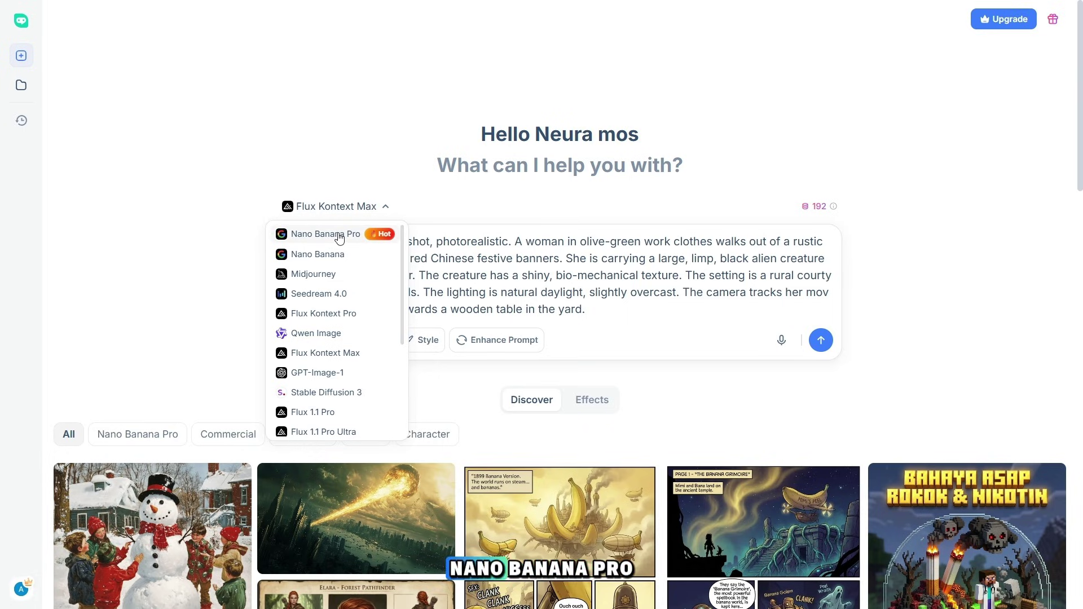
pyautogui.moveTo(401, 309); pyautogui.dragTo(404, 410)
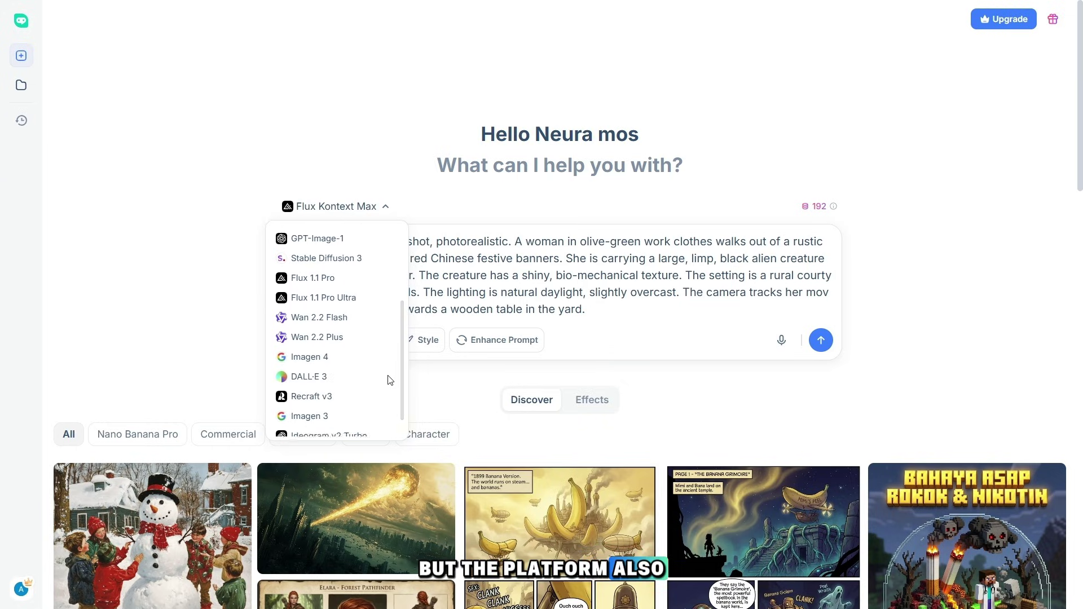
pyautogui.scroll(3, 404, 410)
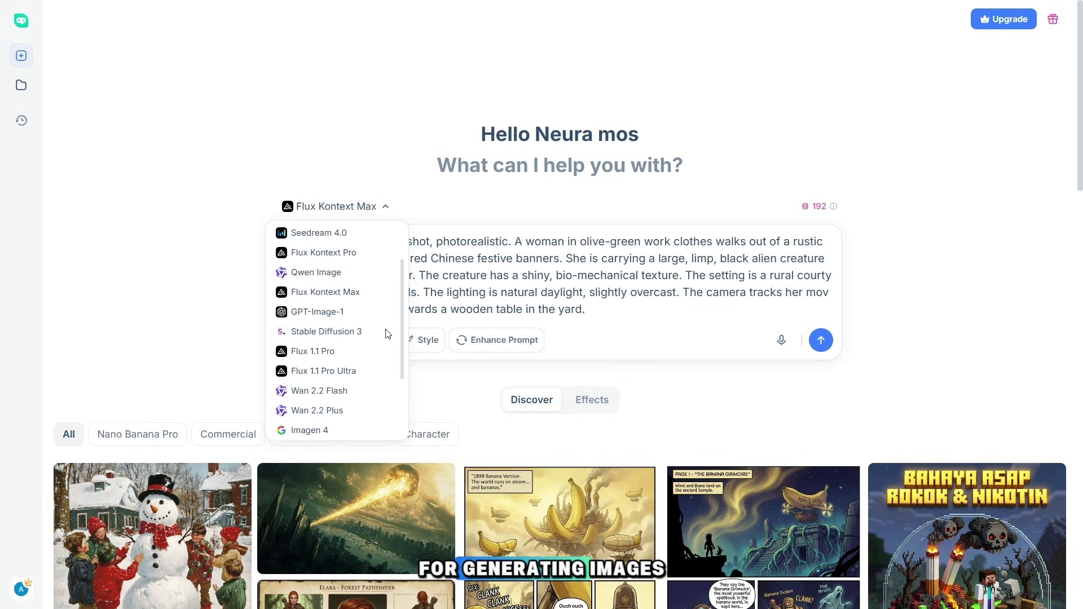
pyautogui.scroll(2, 404, 410)
pyautogui.click(316, 230)
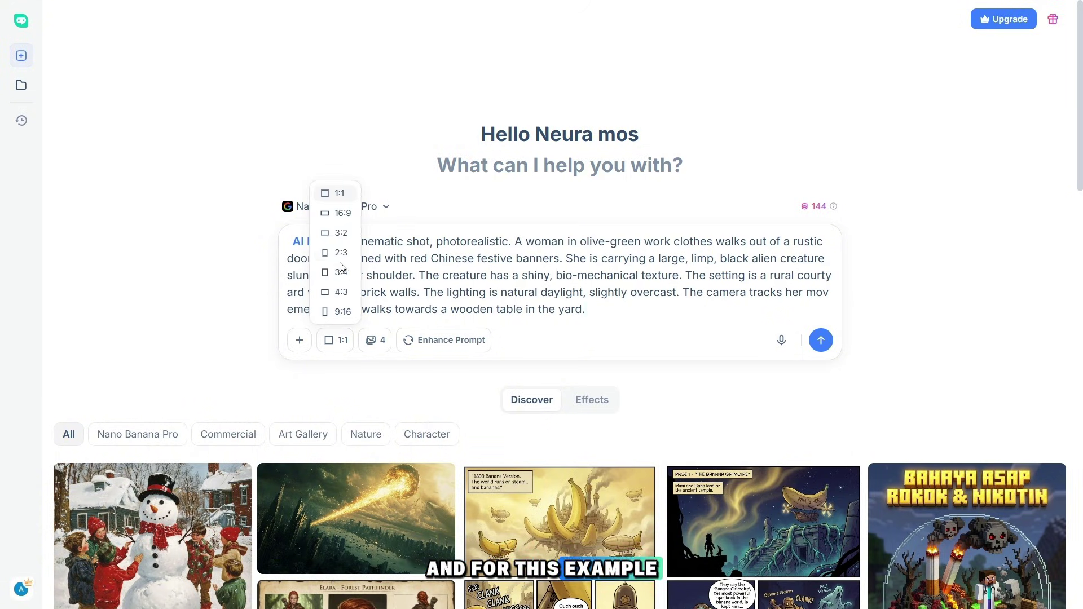
# Generate four 16:9 images from the Scene 1 prompt.
pyautogui.click(338, 213)
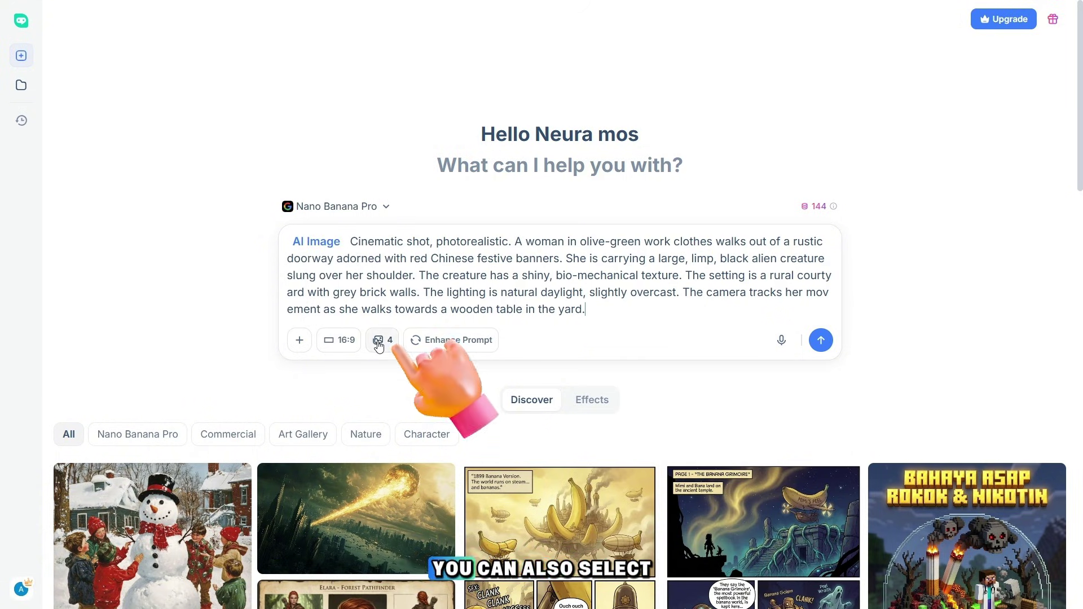
pyautogui.click(381, 345)
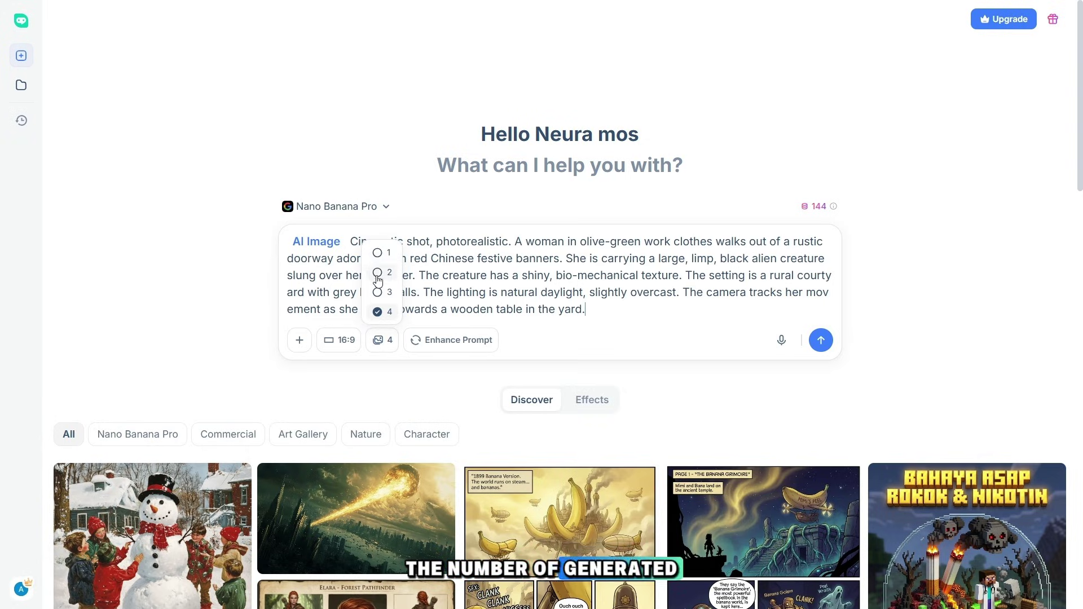
pyautogui.click(384, 316)
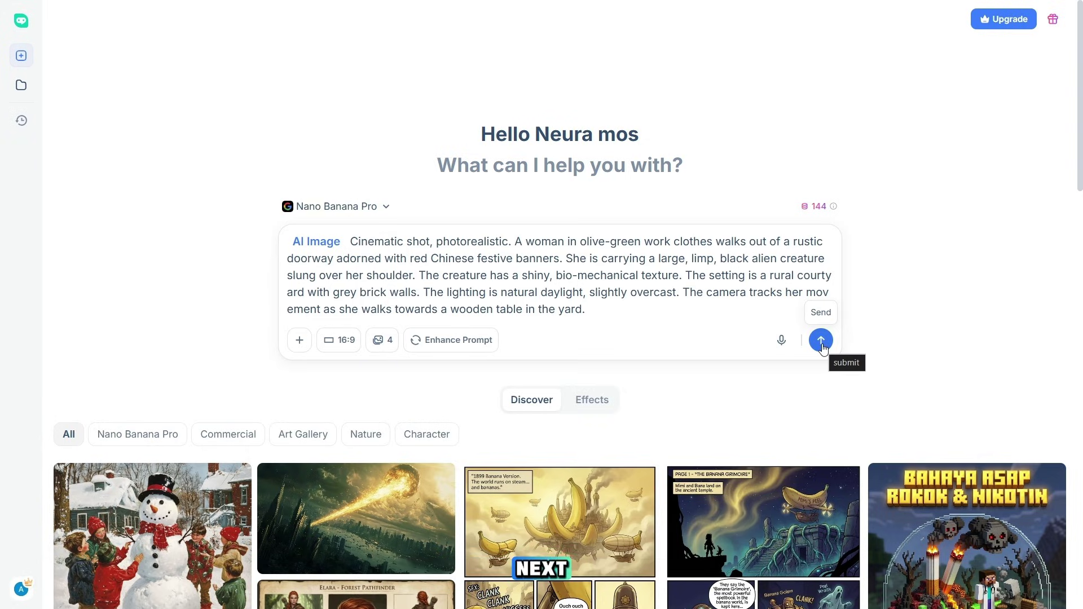
pyautogui.click(821, 339)
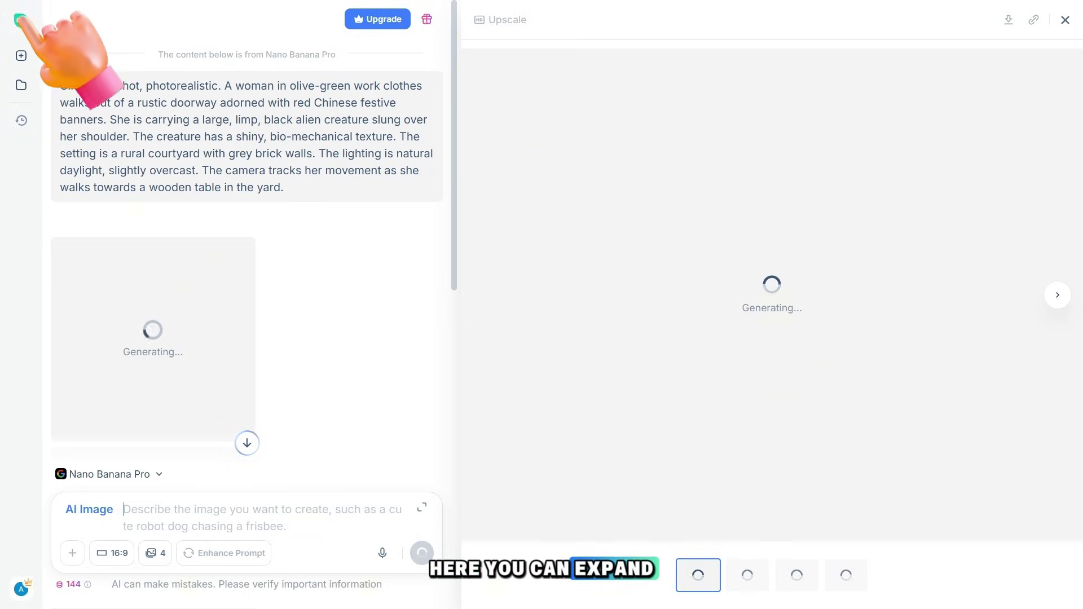
# Copy the Scene 2 yard-preparation prompt from the scene chat and return to the image task.
pyautogui.click(19, 23)
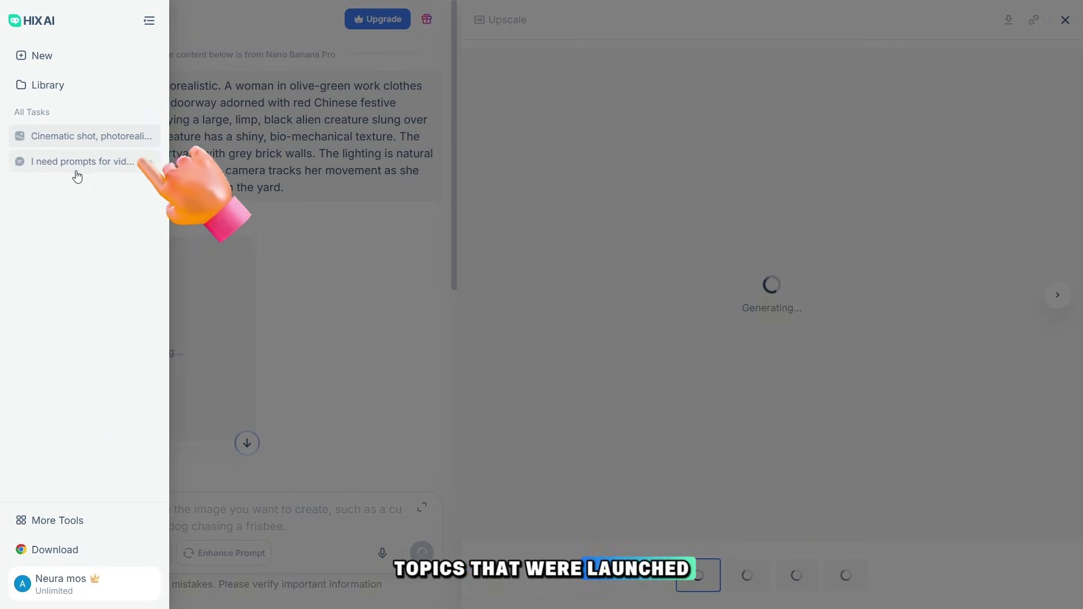
pyautogui.moveTo(82, 161)
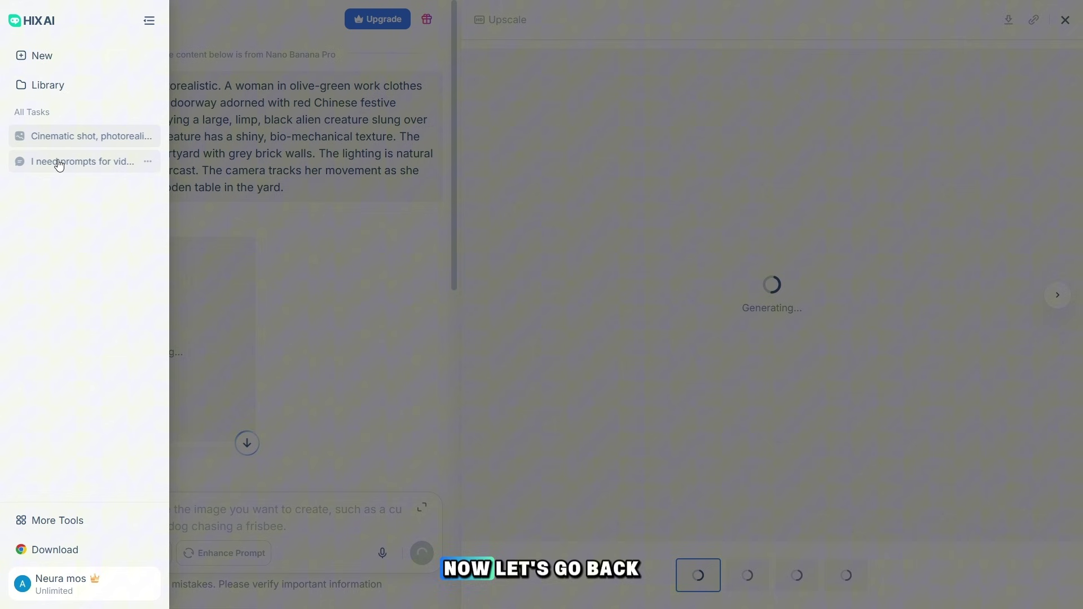
pyautogui.click(87, 164)
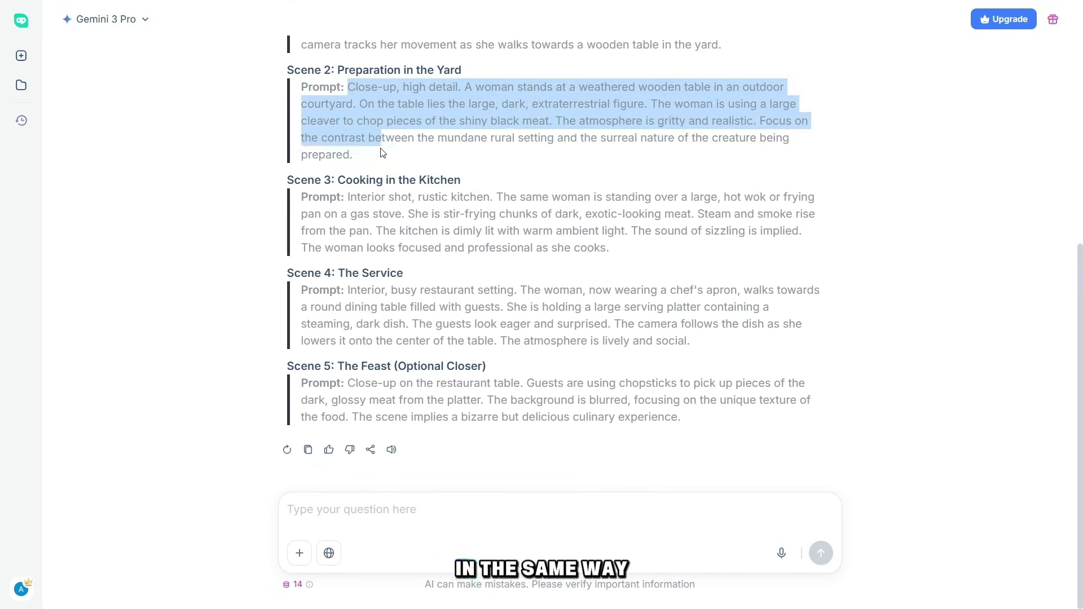
pyautogui.moveTo(359, 88); pyautogui.dragTo(385, 154)
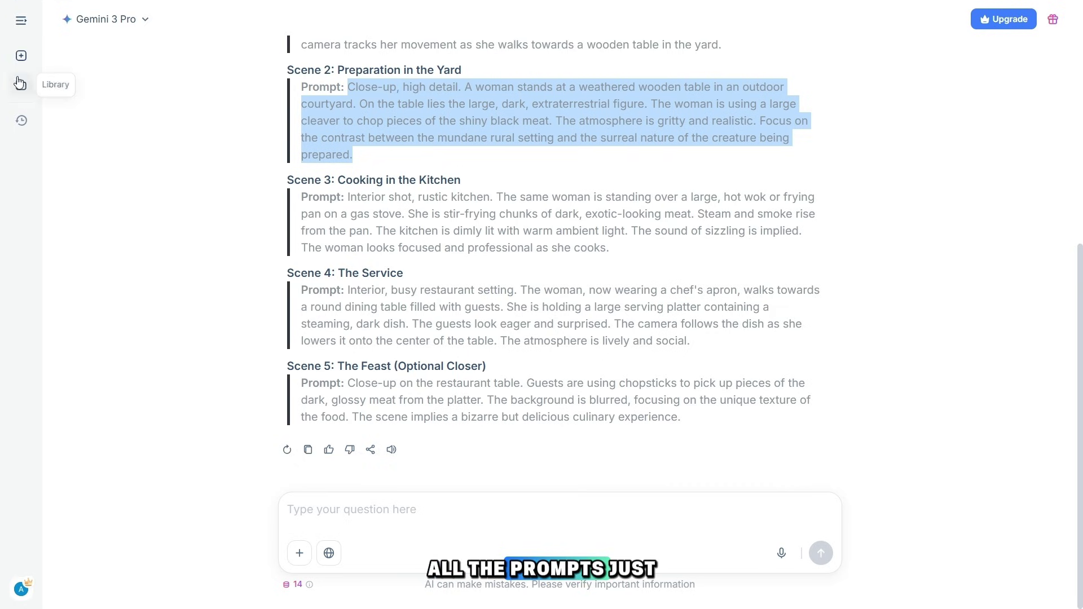
pyautogui.click(23, 31)
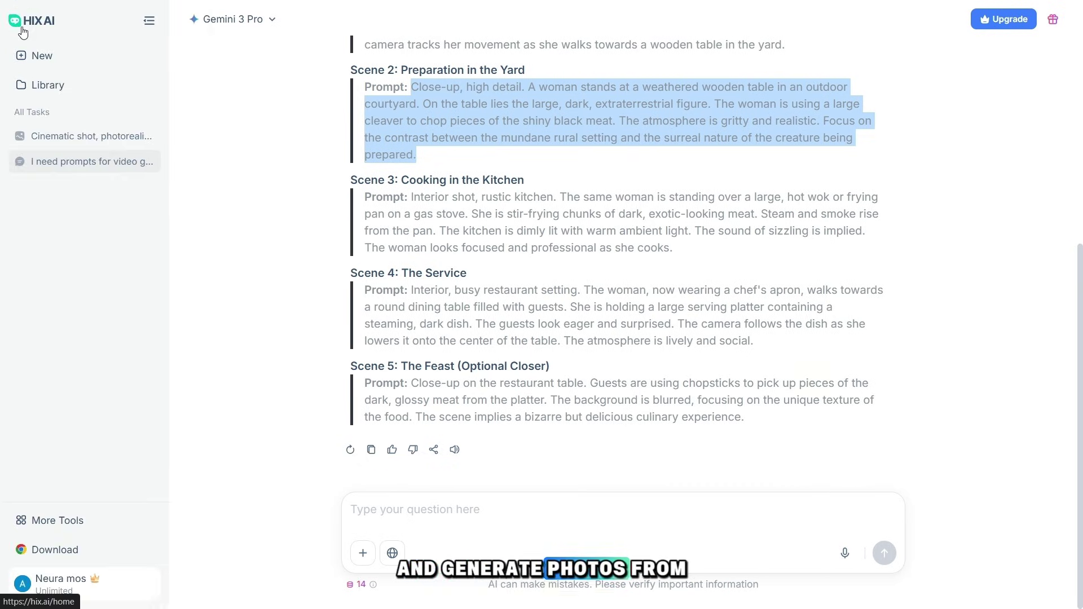
# Review all four courtyard images, then send the restaurant-service scene prompt for images.
pyautogui.click(46, 136)
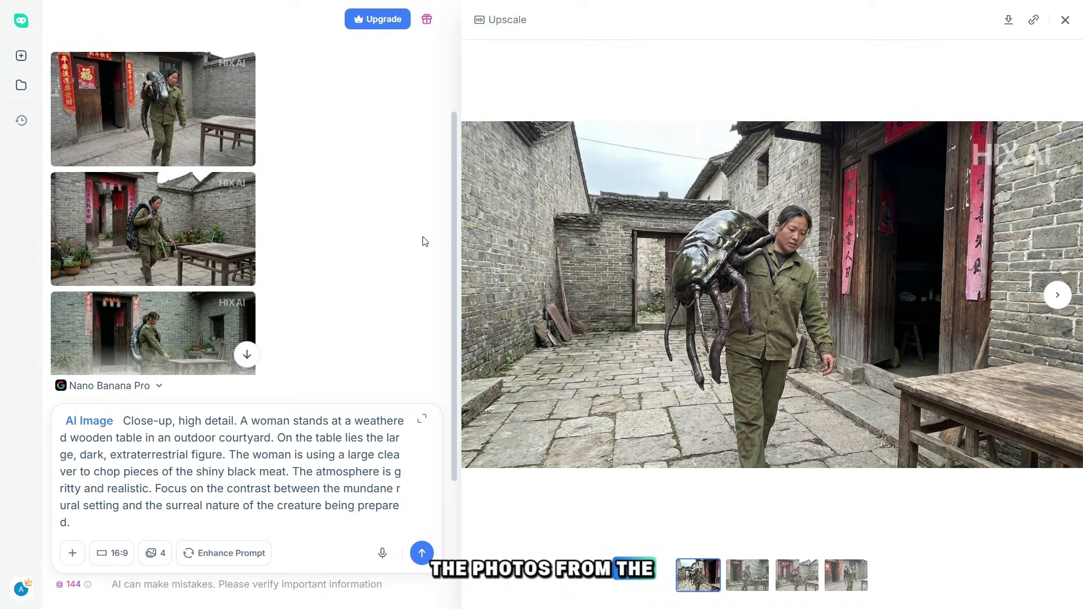
pyautogui.moveTo(452, 245); pyautogui.dragTo(456, 225)
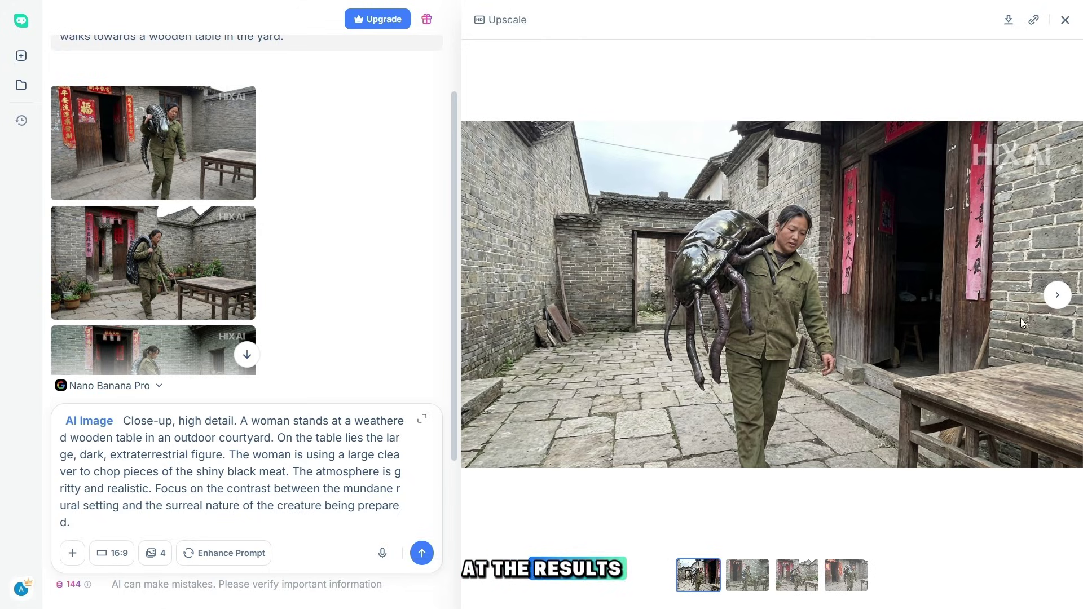
pyautogui.click(1055, 295)
pyautogui.click(1053, 295)
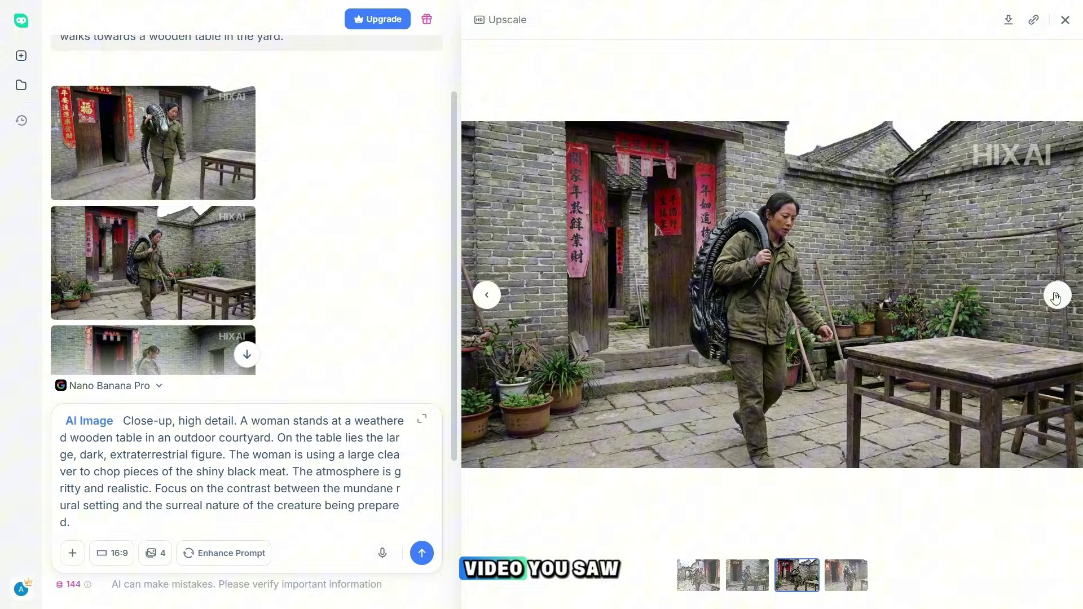
pyautogui.click(1055, 298)
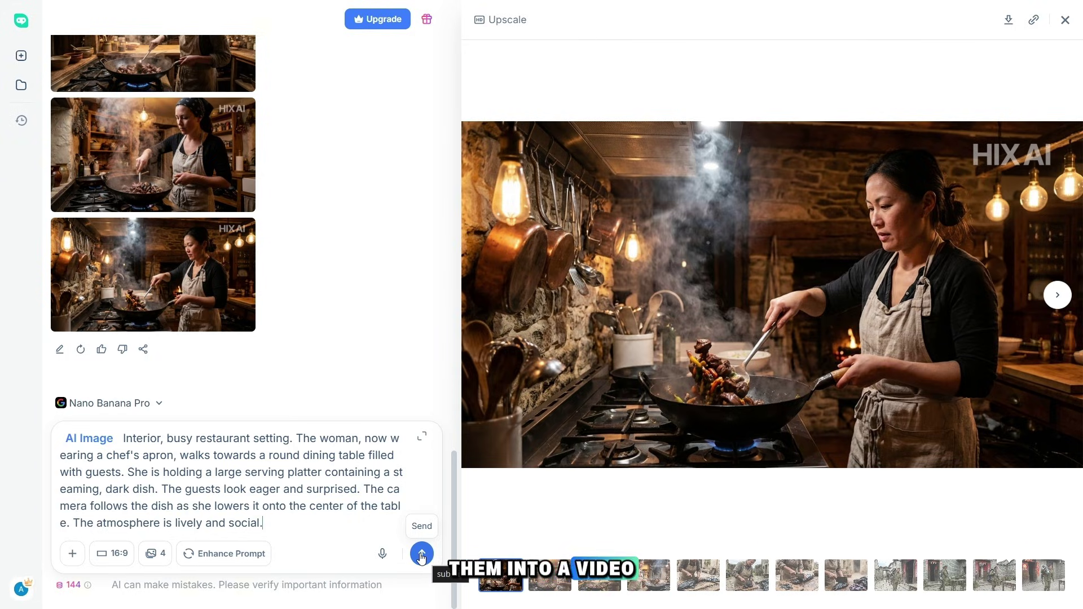
pyautogui.click(422, 553)
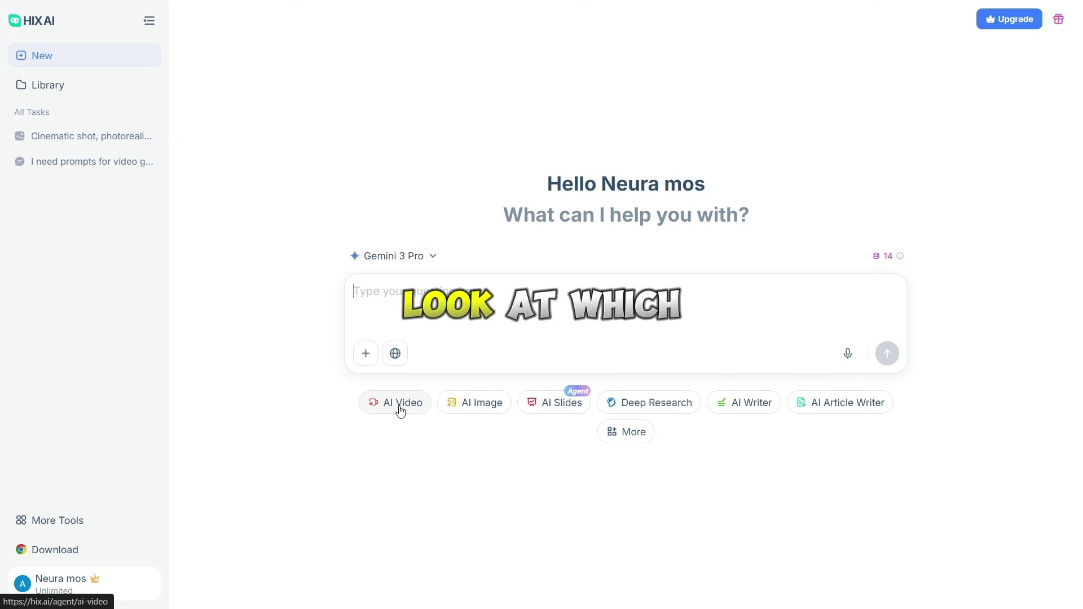
# Create a Kling 2.5 Turbo video from the image of the carcass placed on the table.
pyautogui.click(383, 411)
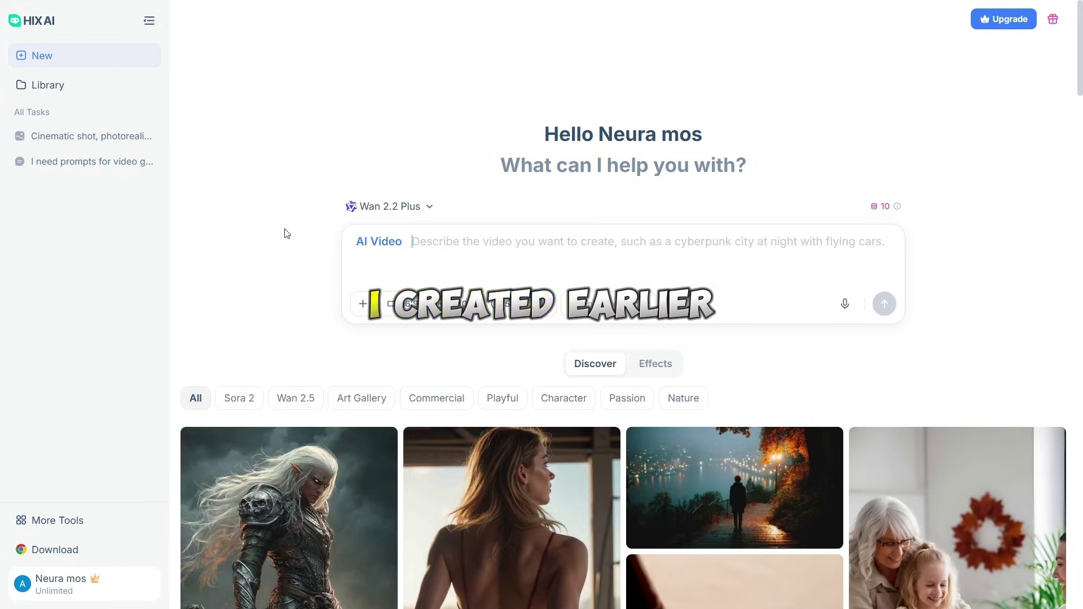
pyautogui.click(421, 213)
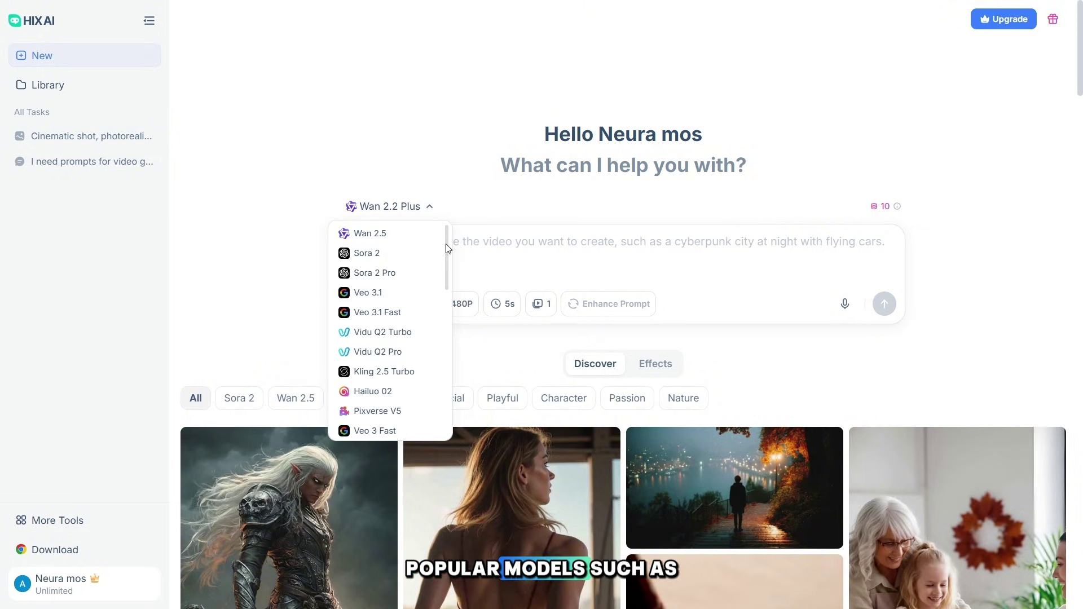
pyautogui.moveTo(445, 245)
pyautogui.mouseDown()
pyautogui.moveTo(455, 402)
pyautogui.moveTo(456, 347)
pyautogui.mouseUp()
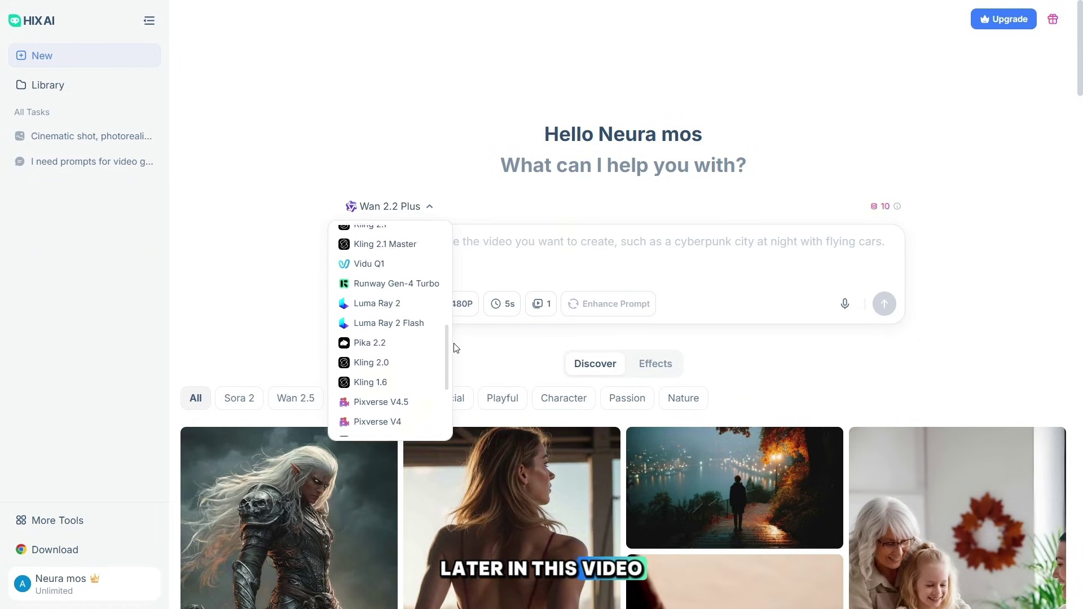
pyautogui.scroll(10, 394, 374)
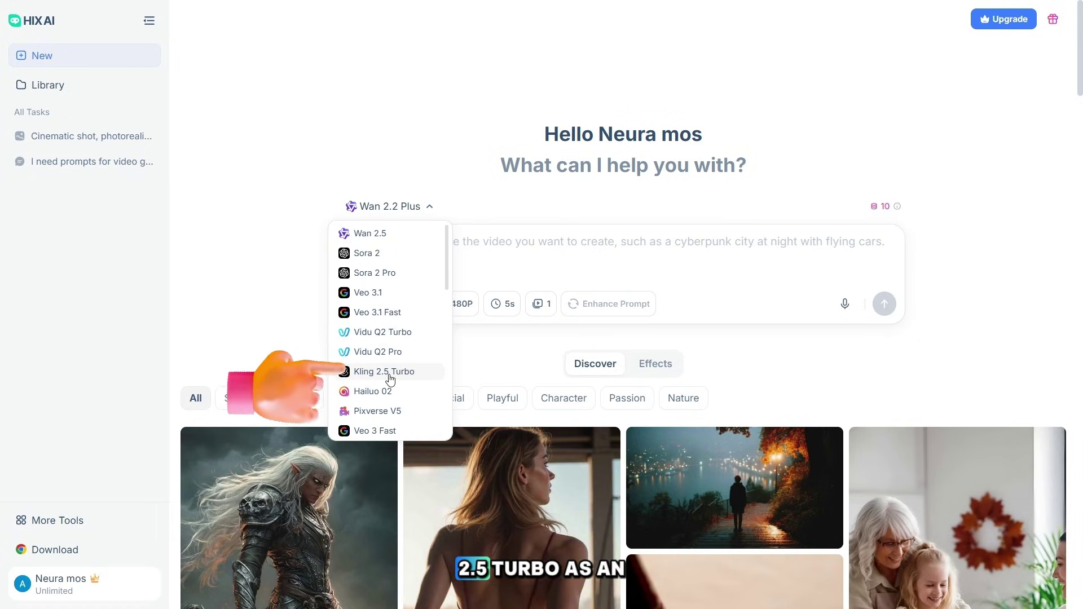
pyautogui.click(391, 372)
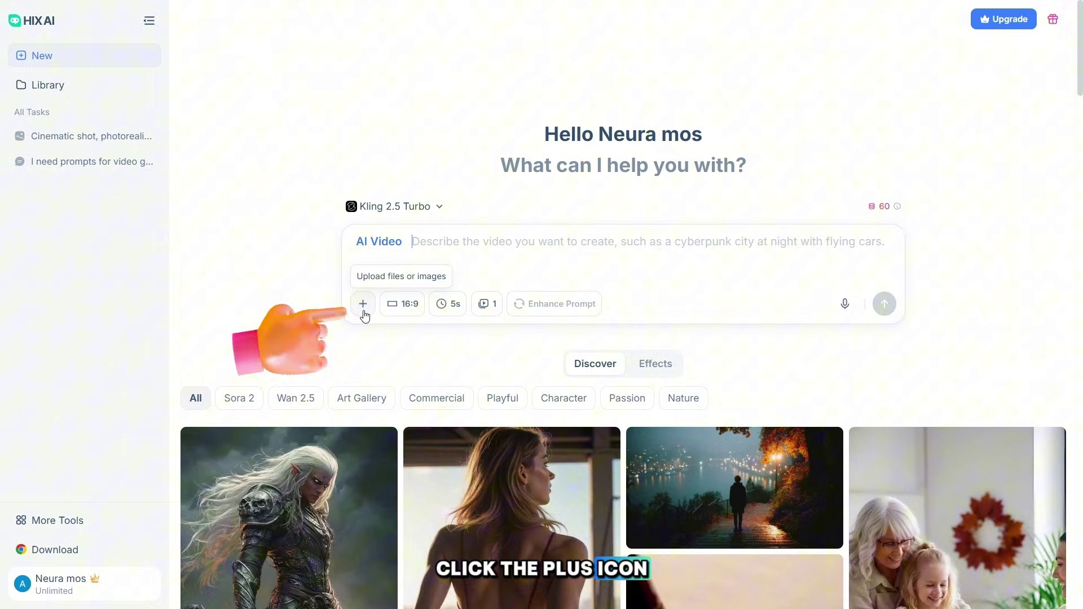
pyautogui.click(363, 305)
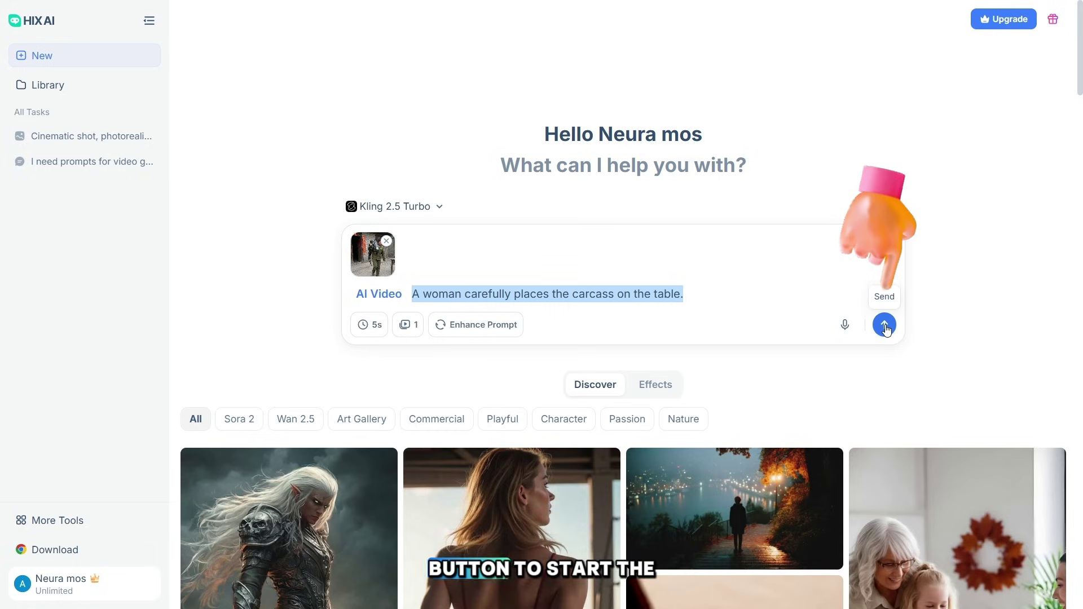
pyautogui.click(884, 326)
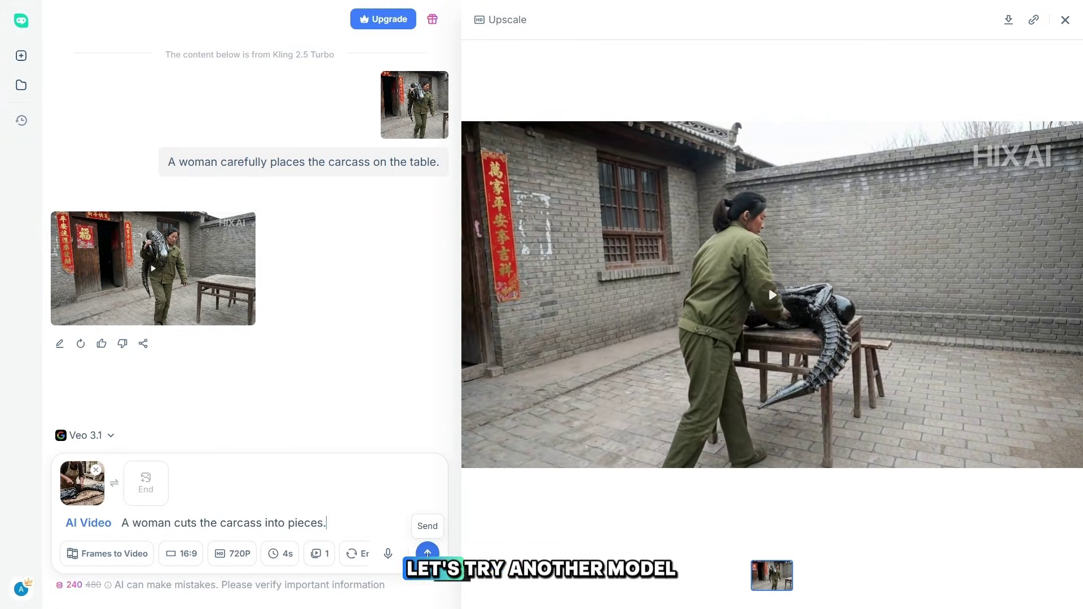
# Generate the Veo 3.1 carcass-cutting video at 1080P with a 6-second duration.
pyautogui.click(230, 555)
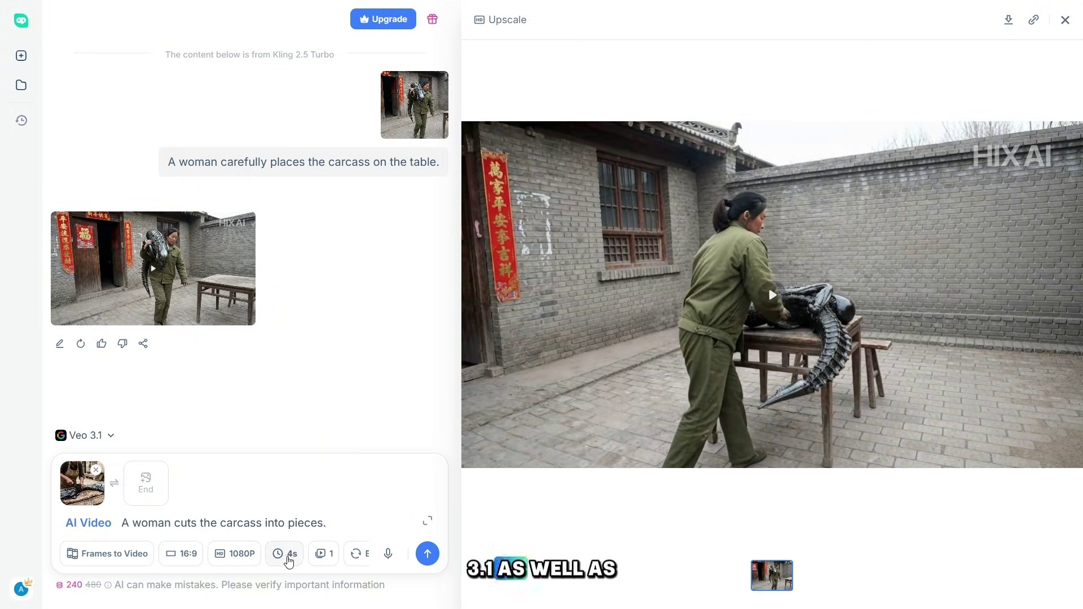
pyautogui.click(289, 560)
pyautogui.click(293, 505)
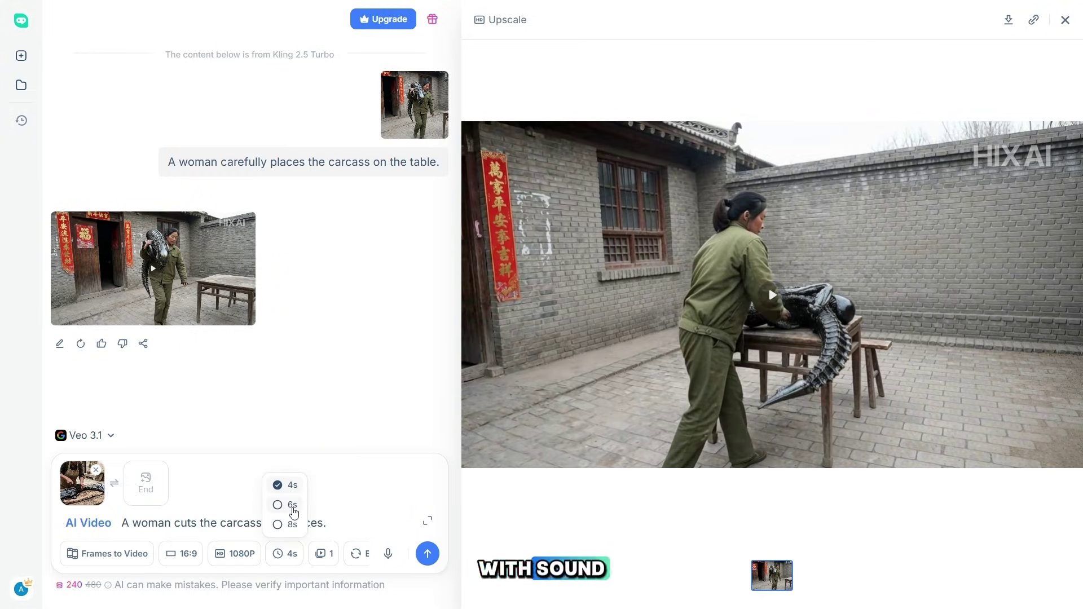
pyautogui.click(427, 554)
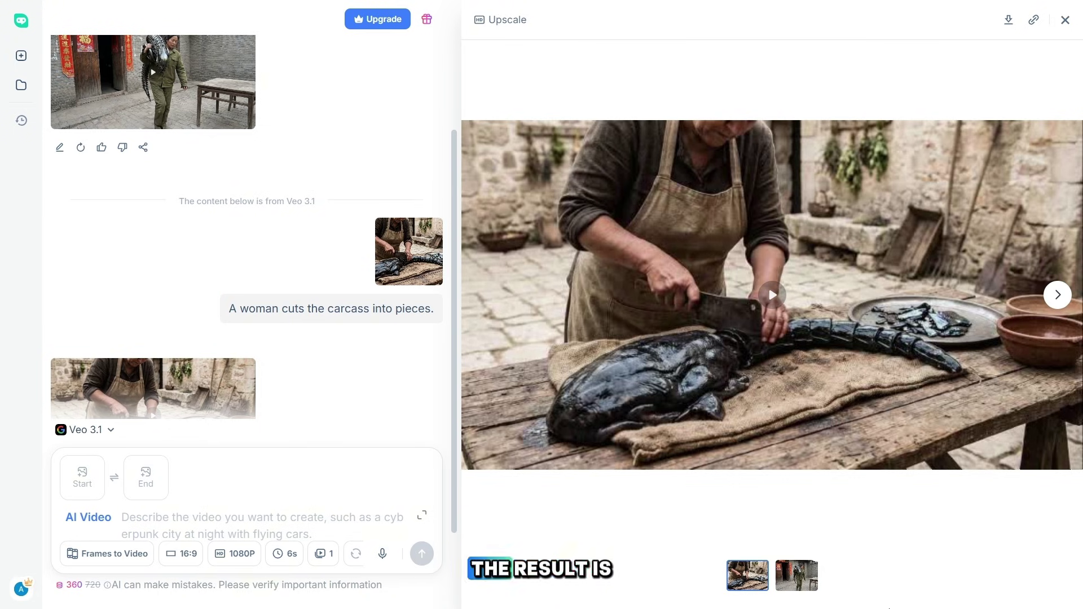
# Play the finished carcass-cutting video in the preview panel.
pyautogui.click(660, 433)
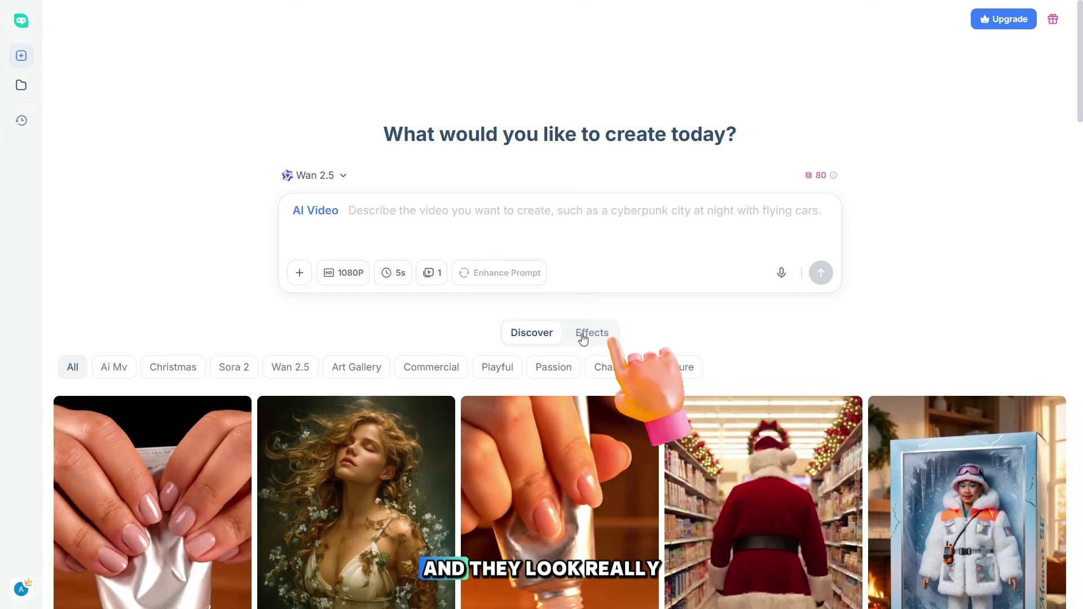
# Generate an Evil Clown effect video from the gold-dress woman's photo.
pyautogui.click(598, 336)
pyautogui.scroll(-5, 598, 336)
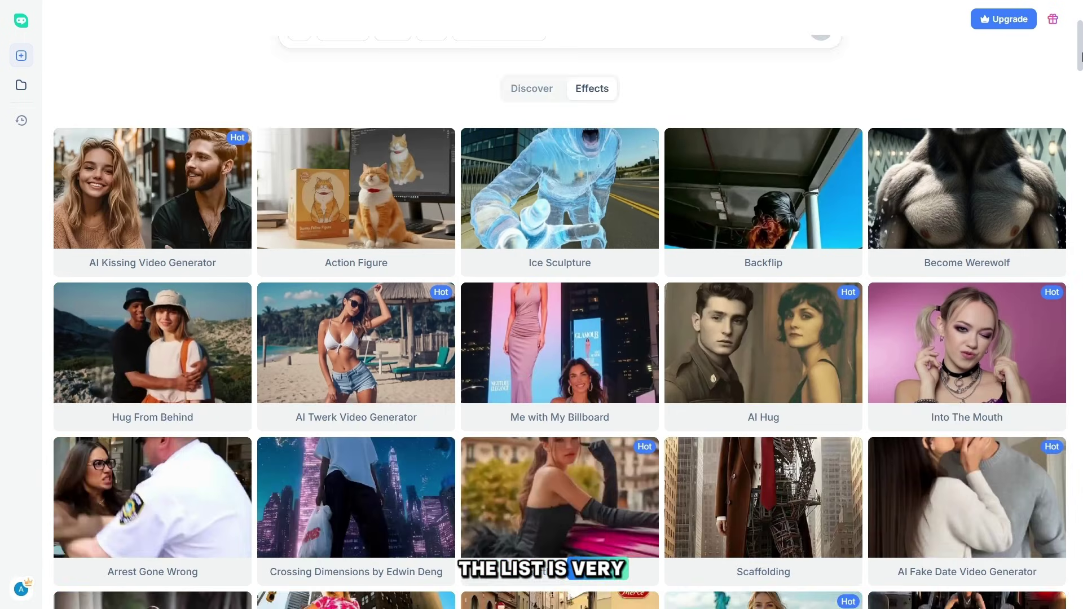
pyautogui.moveTo(1082, 66); pyautogui.dragTo(1082, 180)
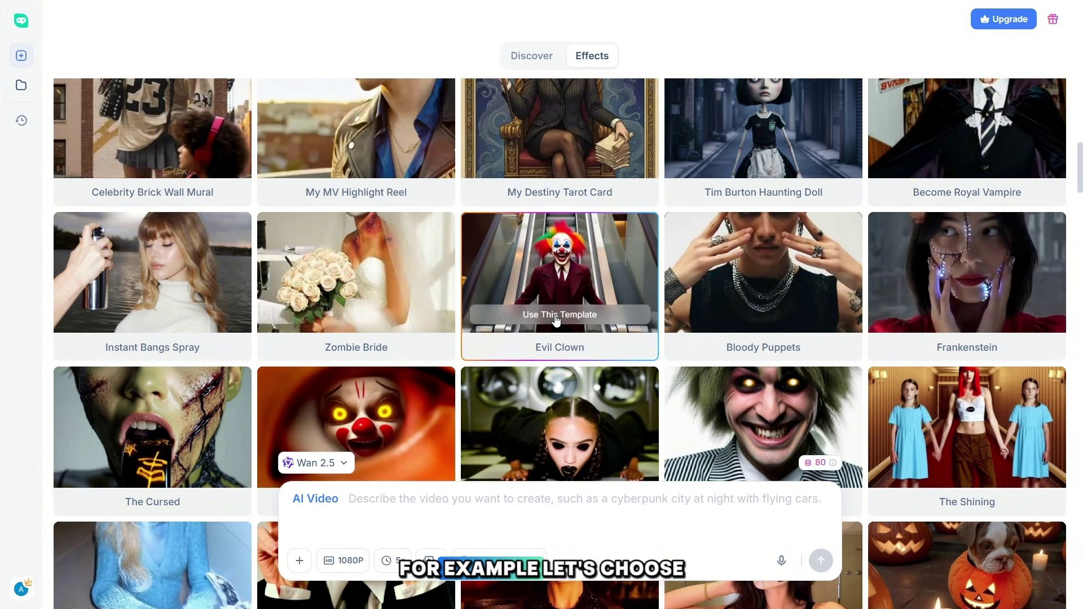
pyautogui.click(557, 318)
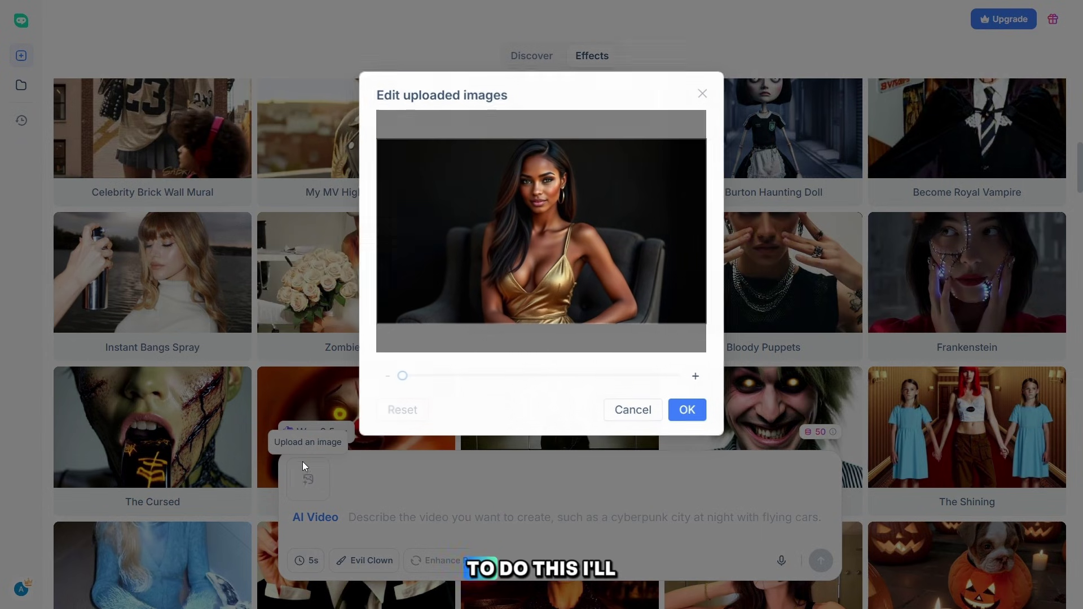
pyautogui.click(688, 410)
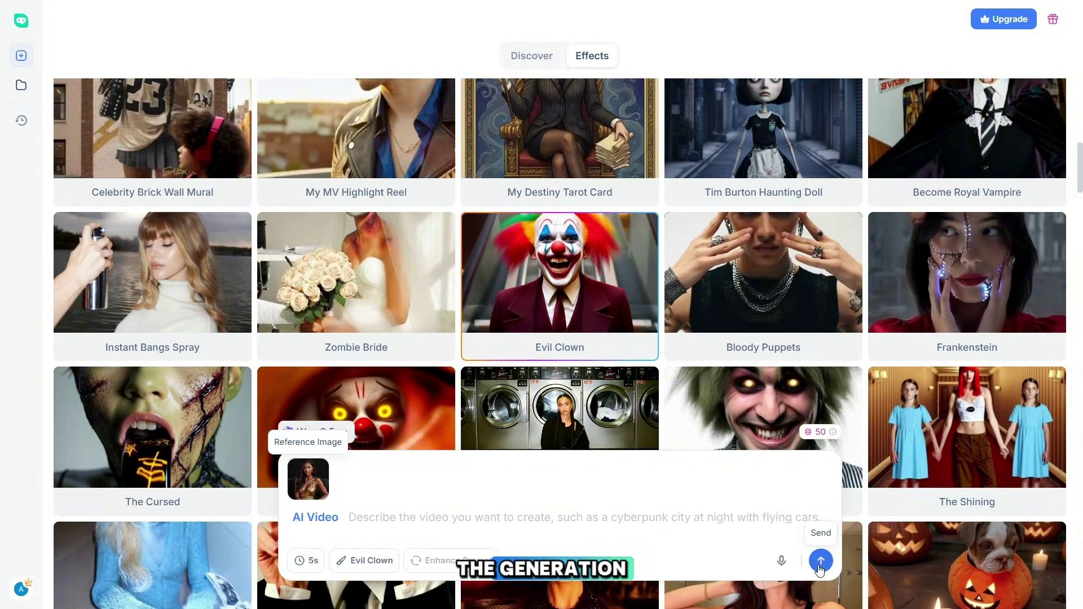
pyautogui.click(820, 561)
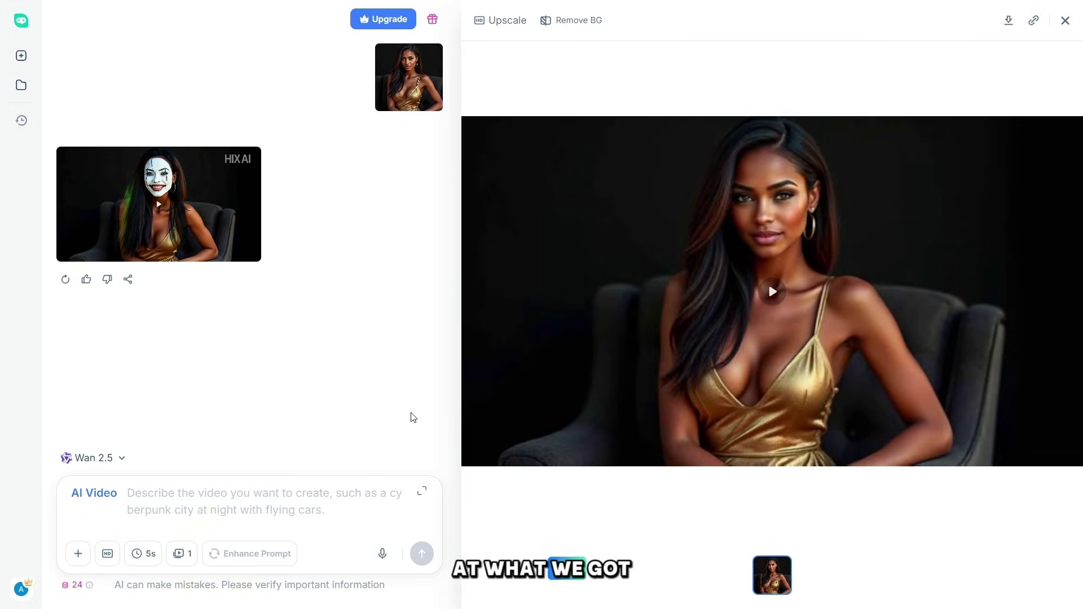
# Play the Evil Clown video showing the woman in white clown face paint.
pyautogui.click(750, 321)
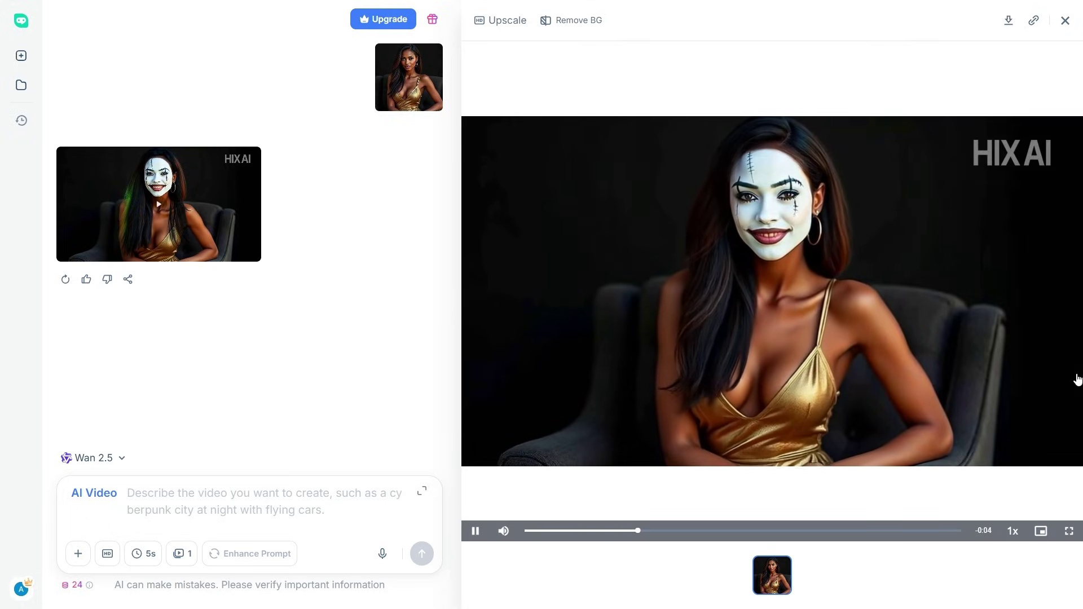